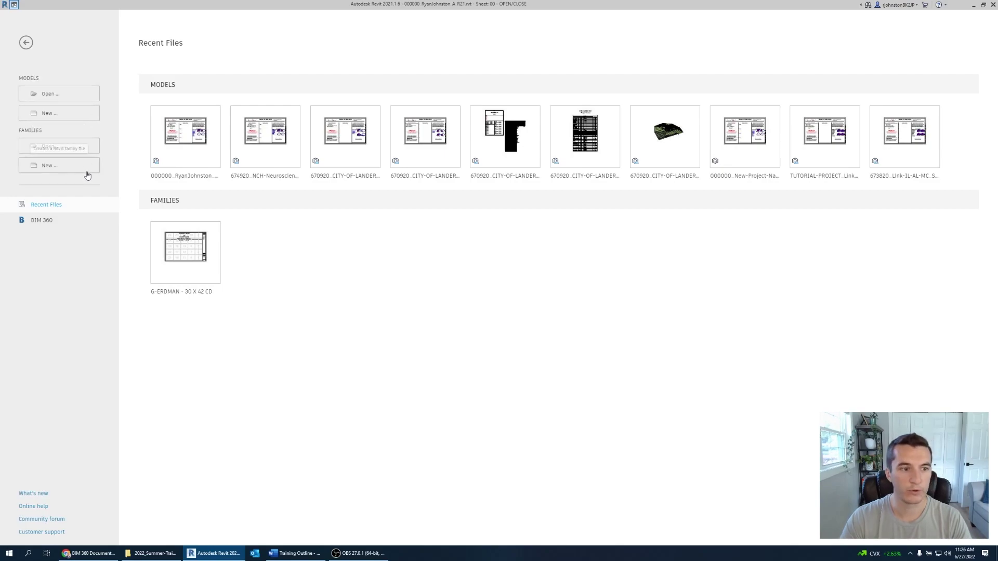
Switch the BIM 360 project to ERD - Tutorial Project by searching for "tutor", and open its Project Files folder
left_click(77, 225)
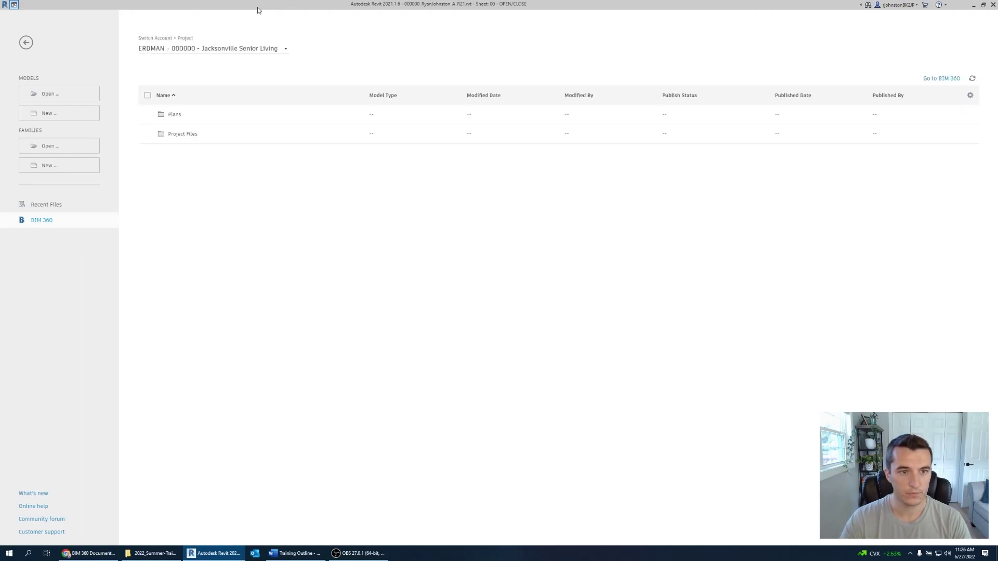
left_click(249, 50)
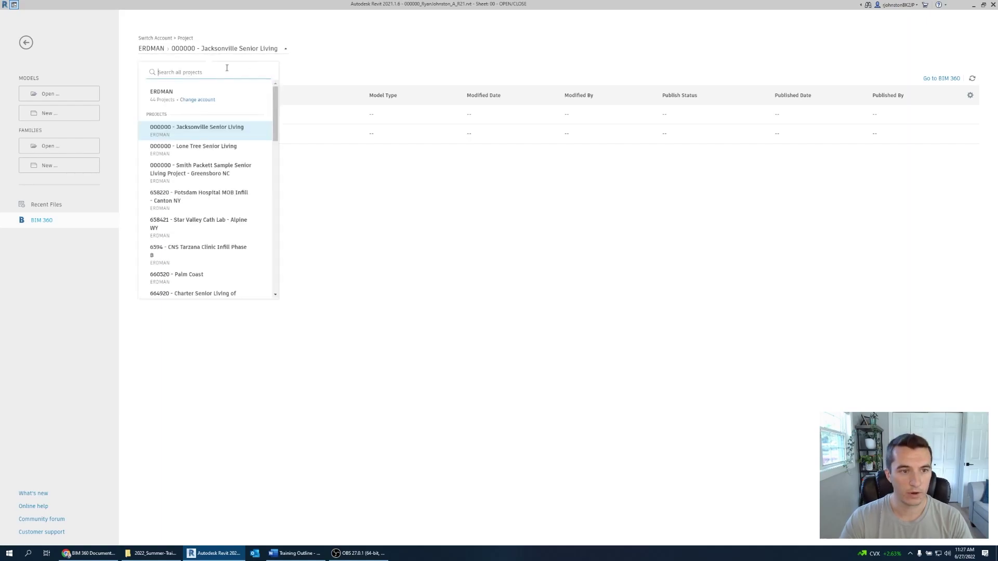
type("tutor")
left_click(230, 105)
left_click(191, 136)
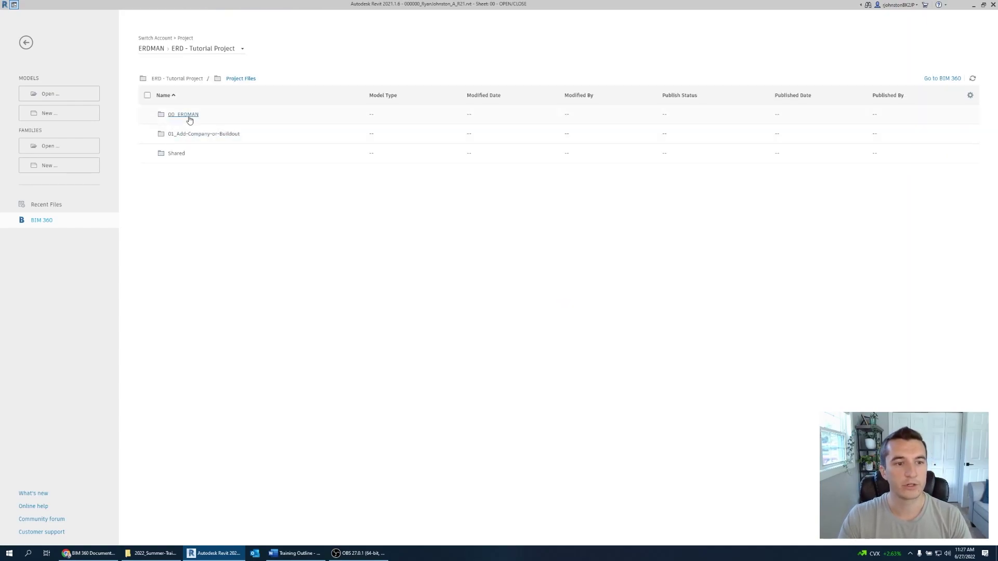
Open the 000000 R21 cloud model from 00_ERDMAN, 01_ARCHITECTURE, 2022_Summer-Training
left_click(189, 119)
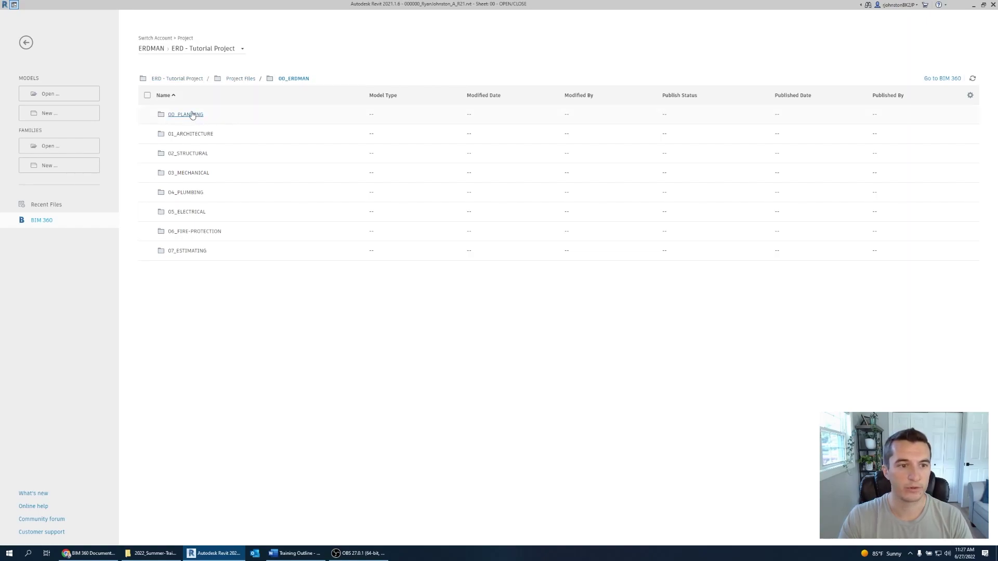
left_click(197, 136)
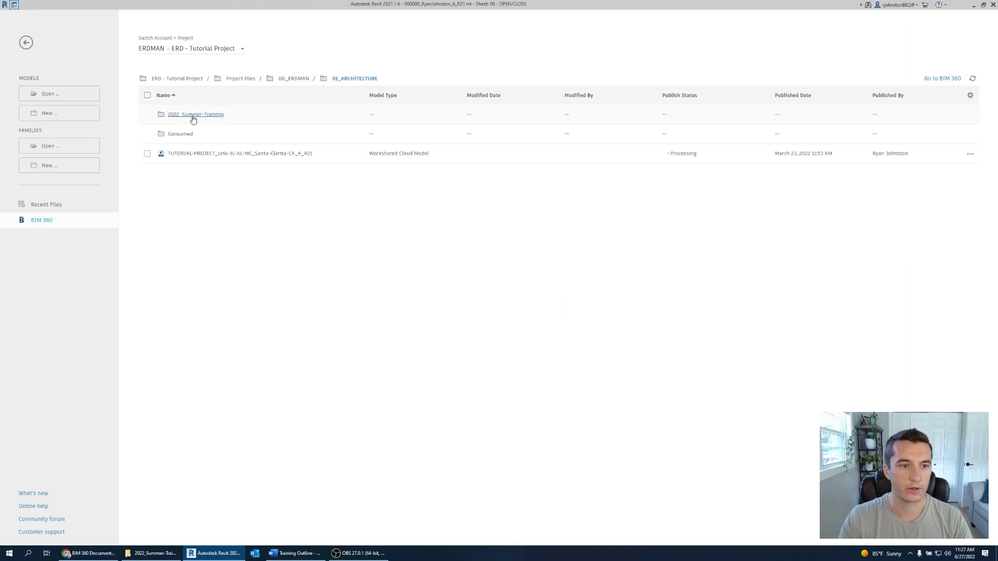
left_click(193, 118)
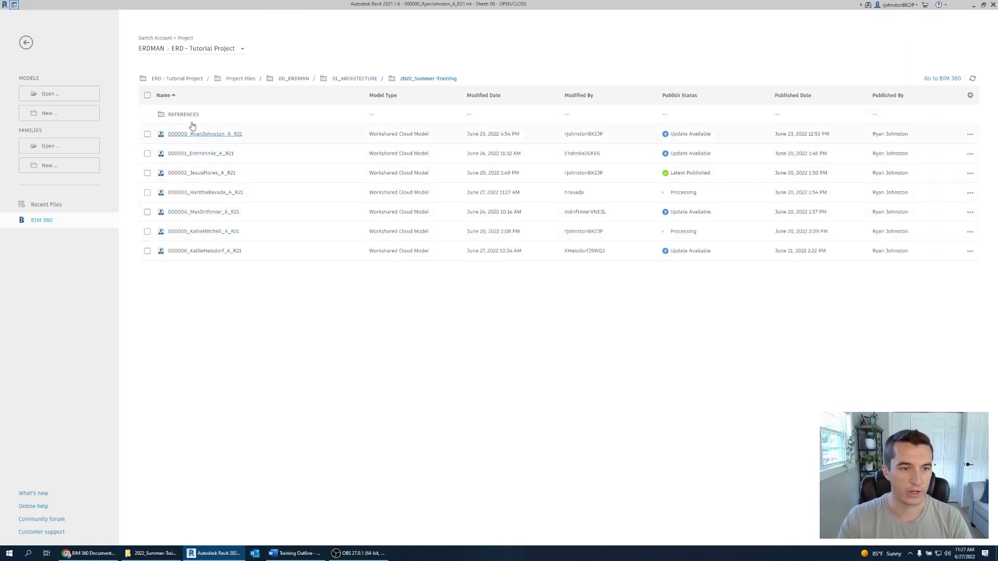
left_click(196, 135)
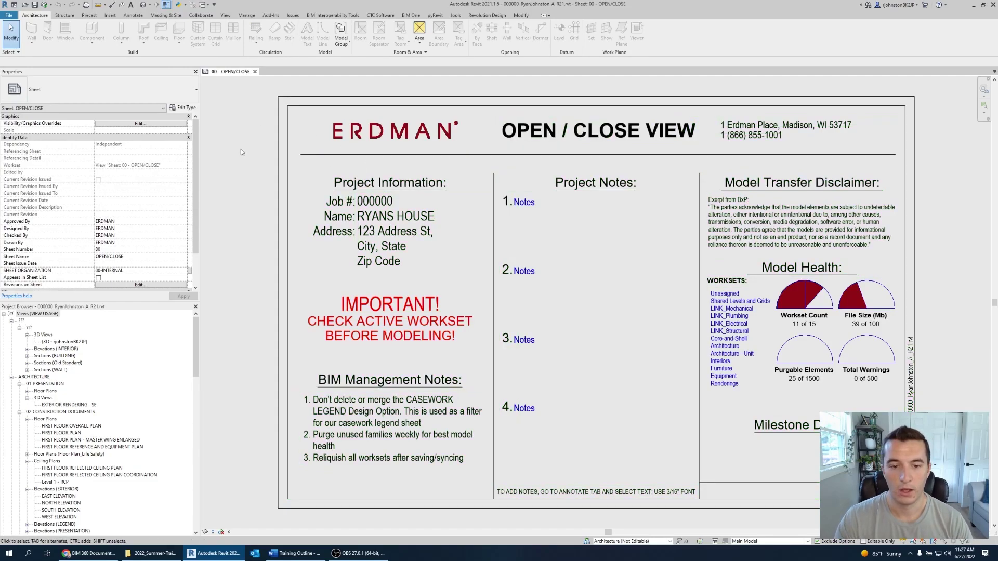
Switch to Word to check the Part 1 topics in the Training Outline, and return to the model in Revit
key("alt+Tab")
key("alt+Tab")
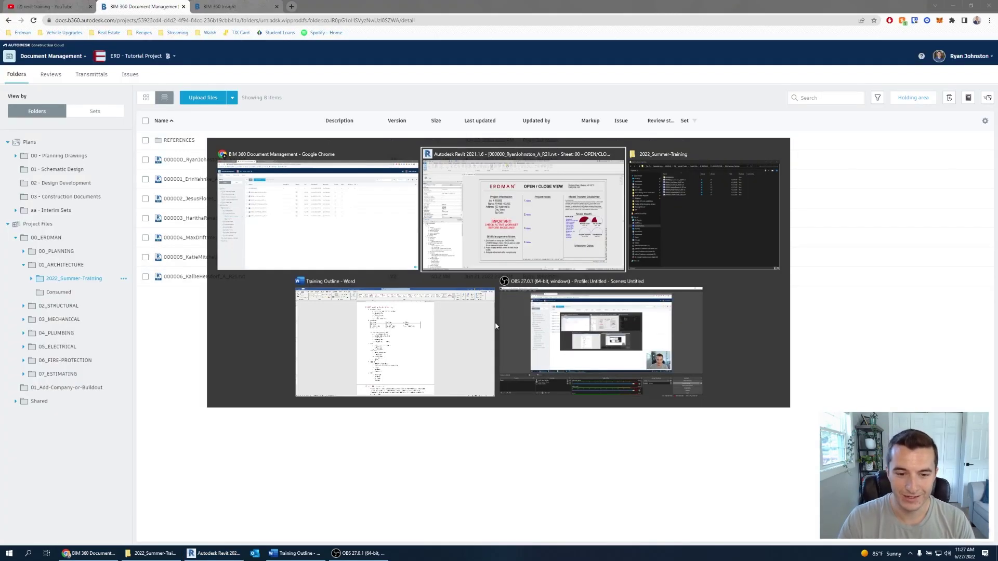
left_click(421, 341)
left_click(476, 157)
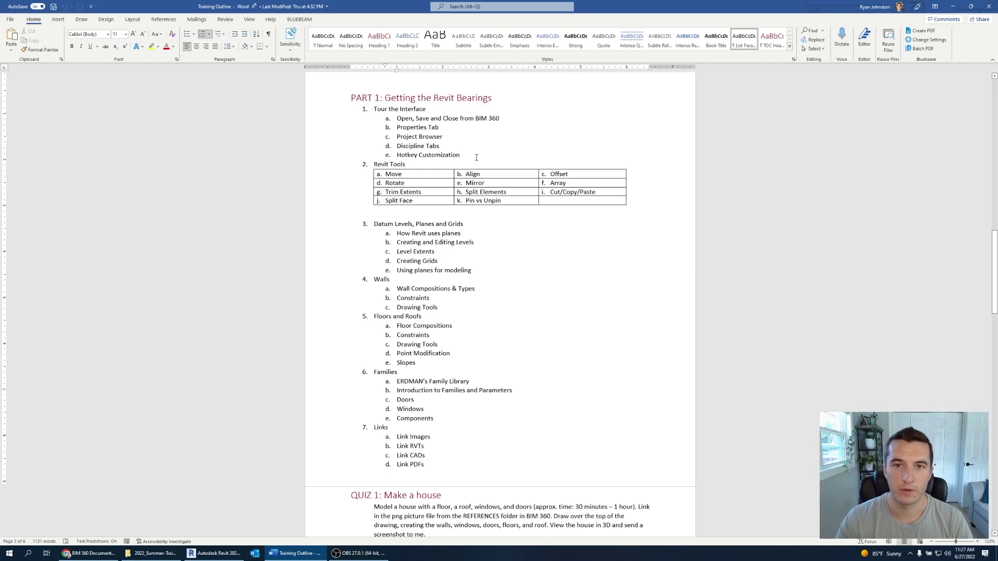
key("alt+Tab")
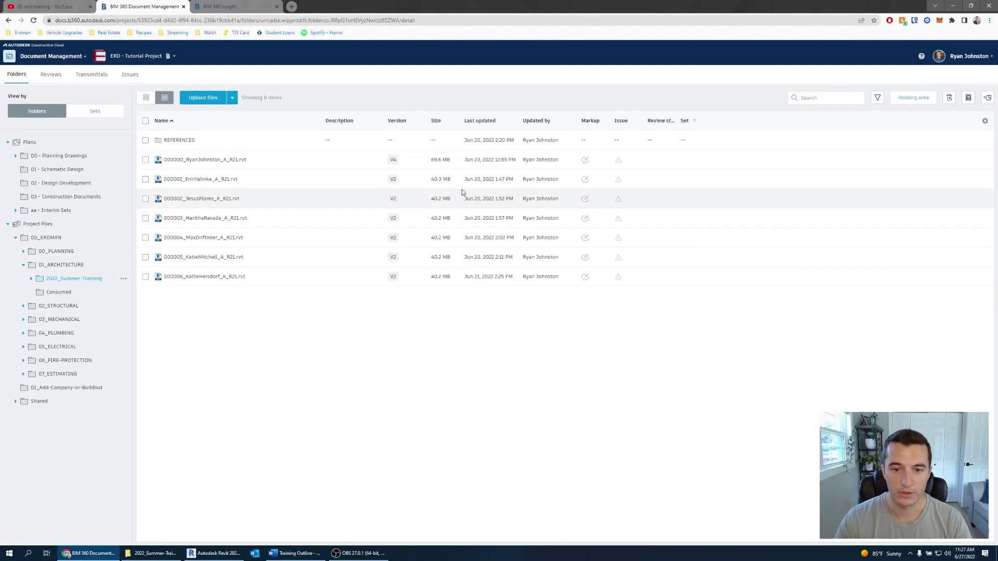
key("alt+Tab")
left_click(385, 337)
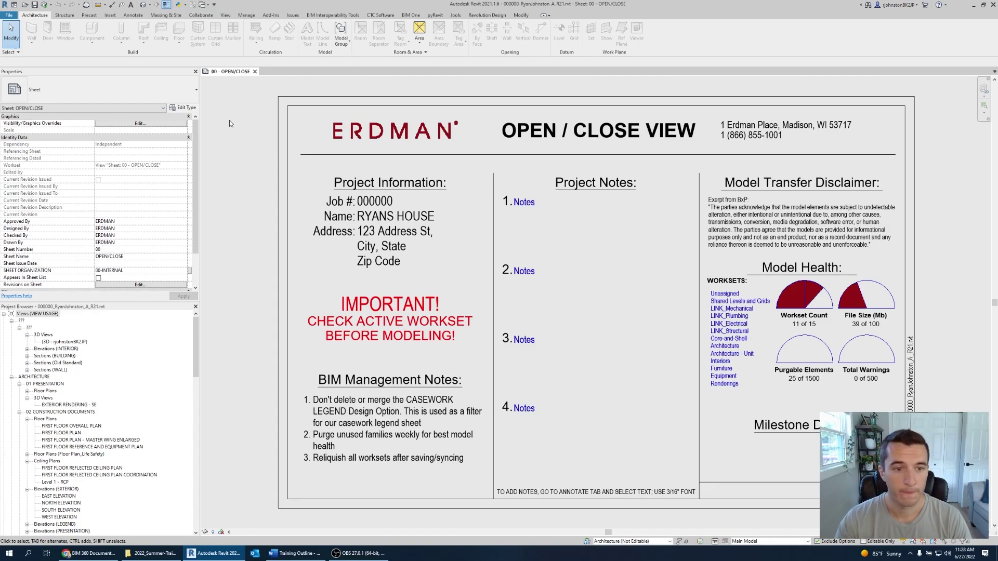
Examine the OPEN/CLOSE sheet's properties, select its title block and view the available types without changing the type
mouse_move(195, 152)
left_mouse_down()
mouse_move(195, 181)
mouse_move(195, 143)
left_mouse_up()
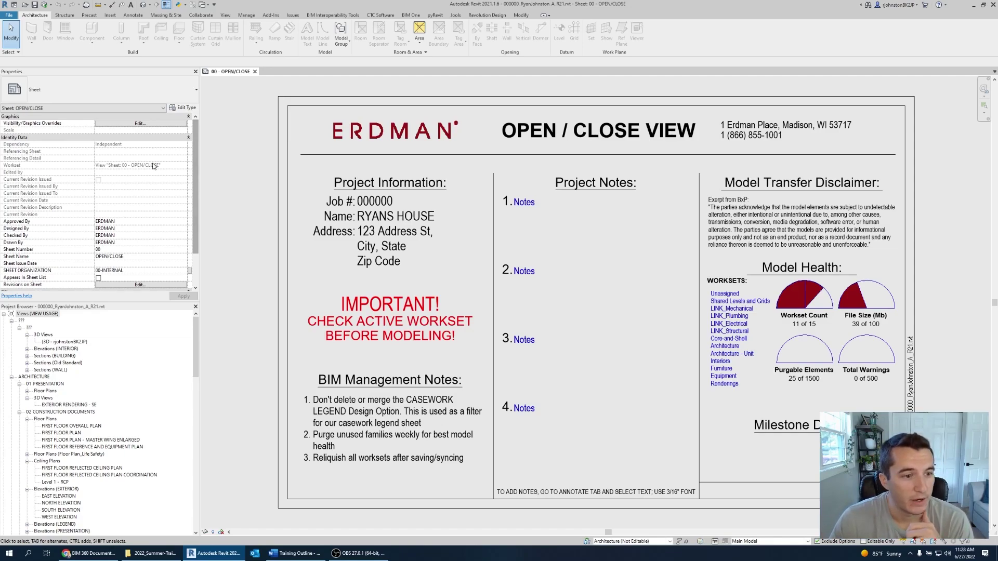
scroll(173, 207, "down", 1)
scroll(173, 208, "up", 1)
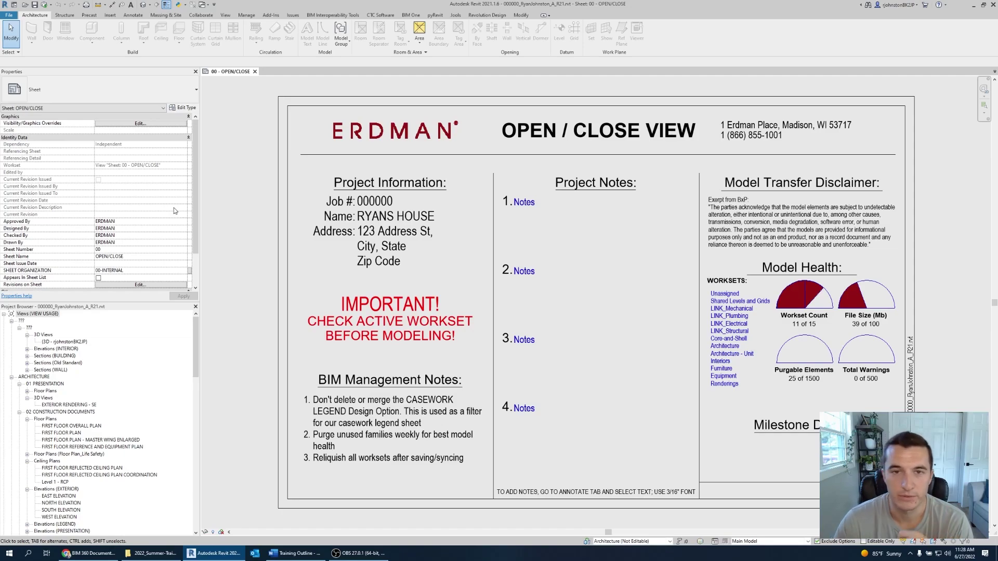
left_click(277, 157)
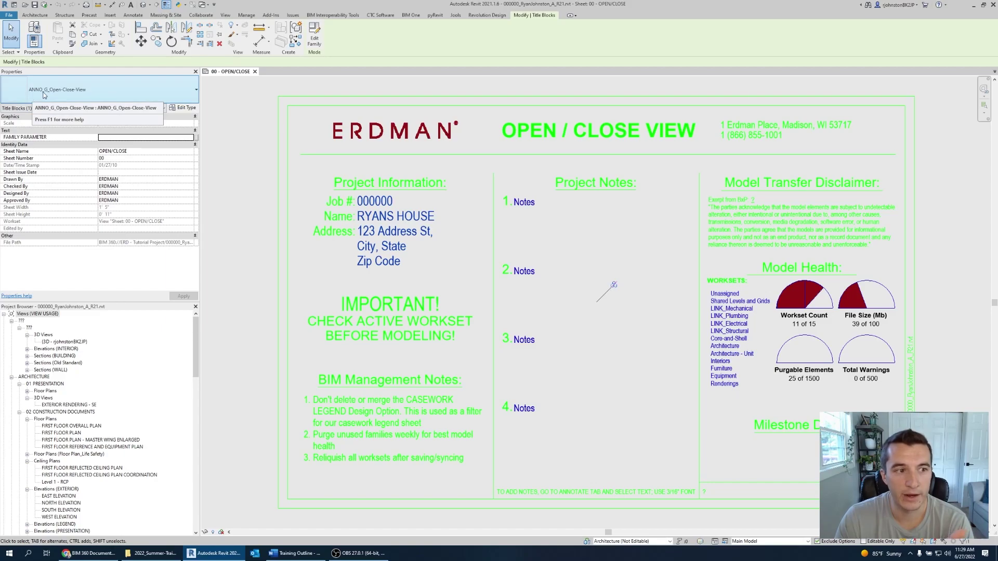
left_click(64, 88)
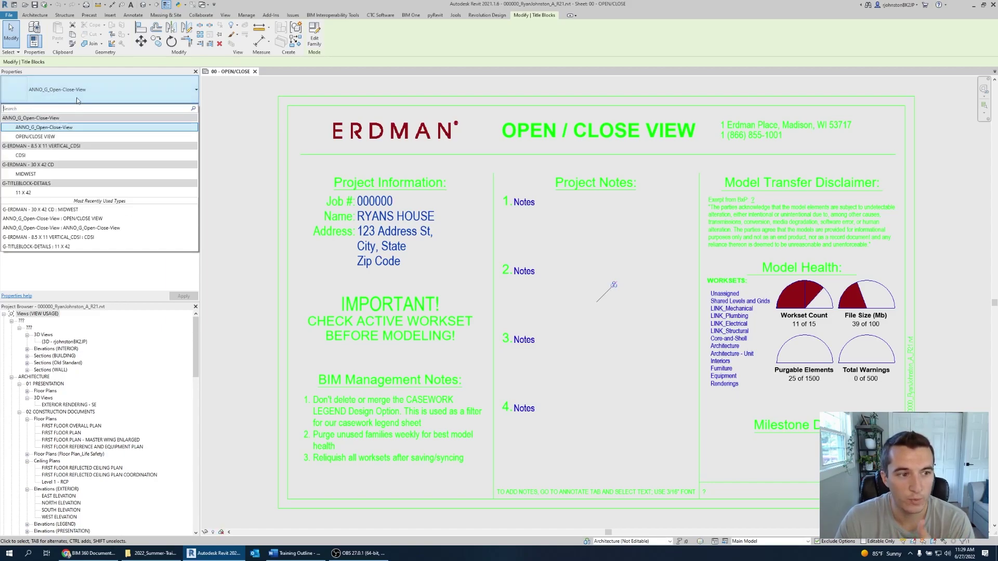
left_click(132, 91)
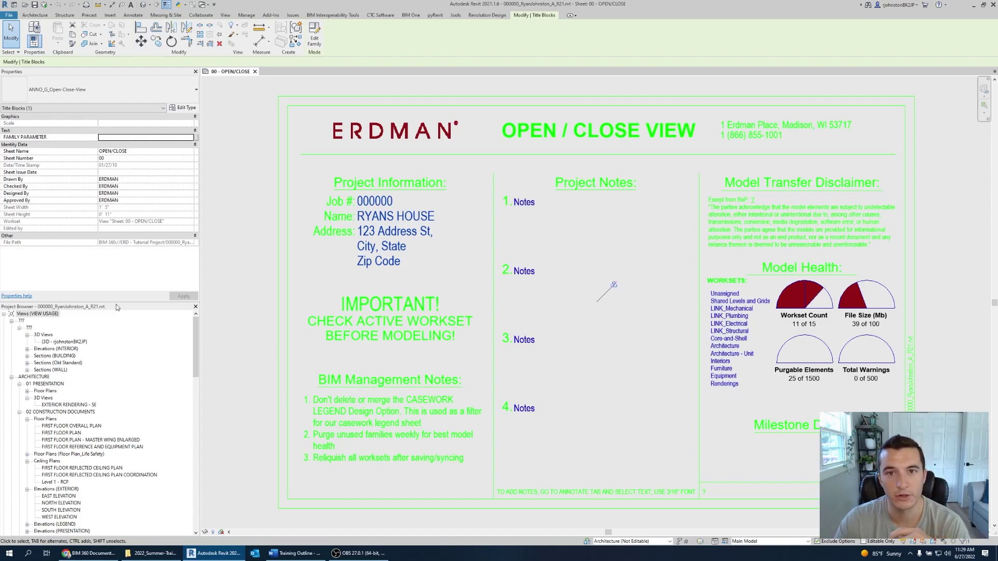
Float the Project Browser over the drawing area, dock it back below Properties, and narrow both docked palettes
left_click_drag(120, 304, 791, 175)
left_click_drag(997, 121, 646, 129)
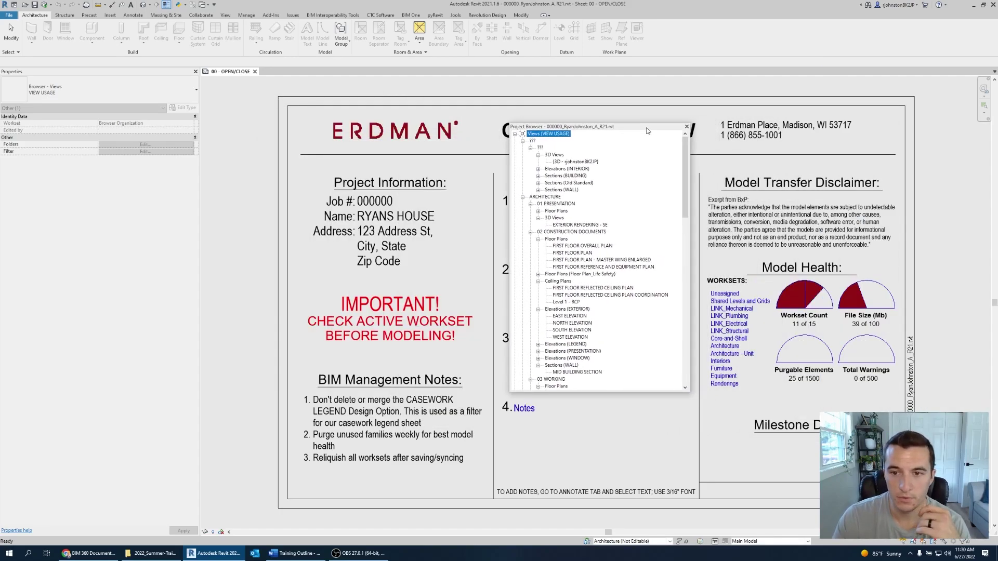
left_click_drag(647, 128, 92, 536)
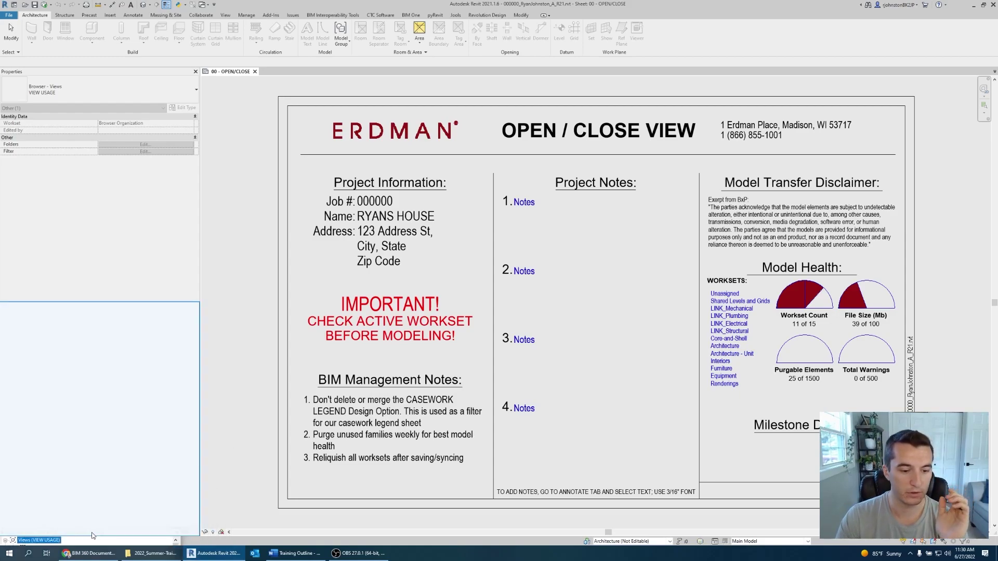
left_click_drag(91, 535, 92, 536)
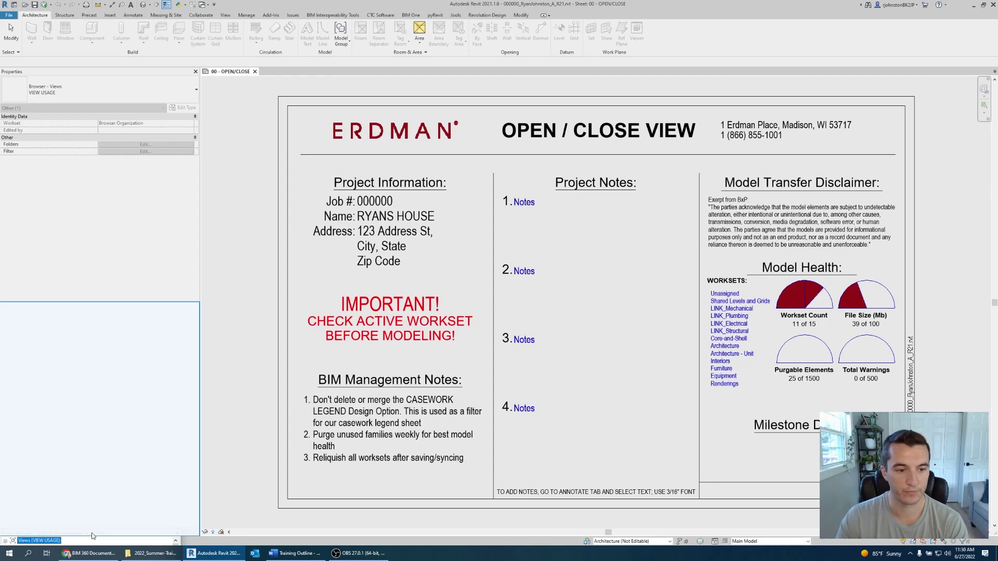
left_click_drag(91, 536, 92, 532)
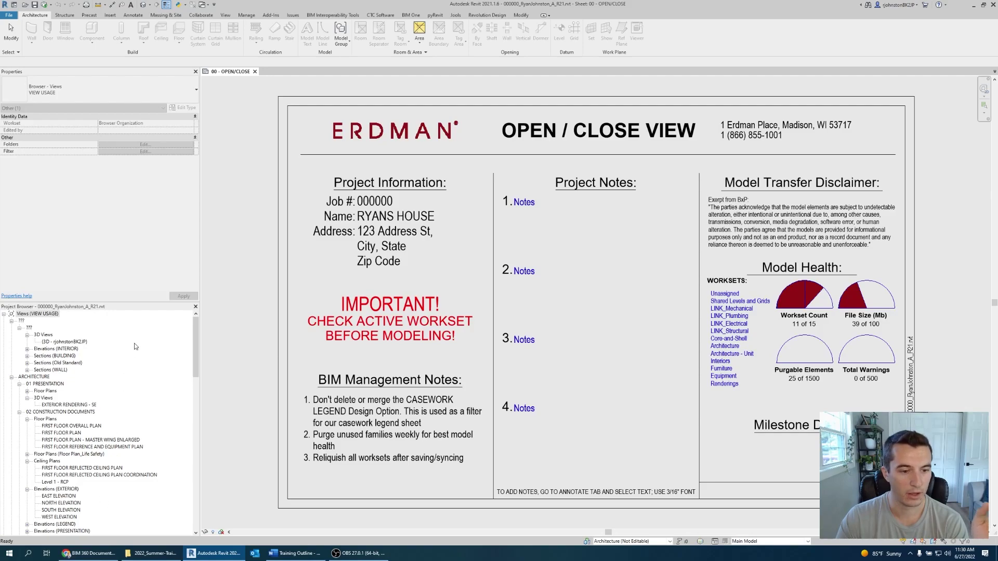
left_click_drag(200, 294, 168, 292)
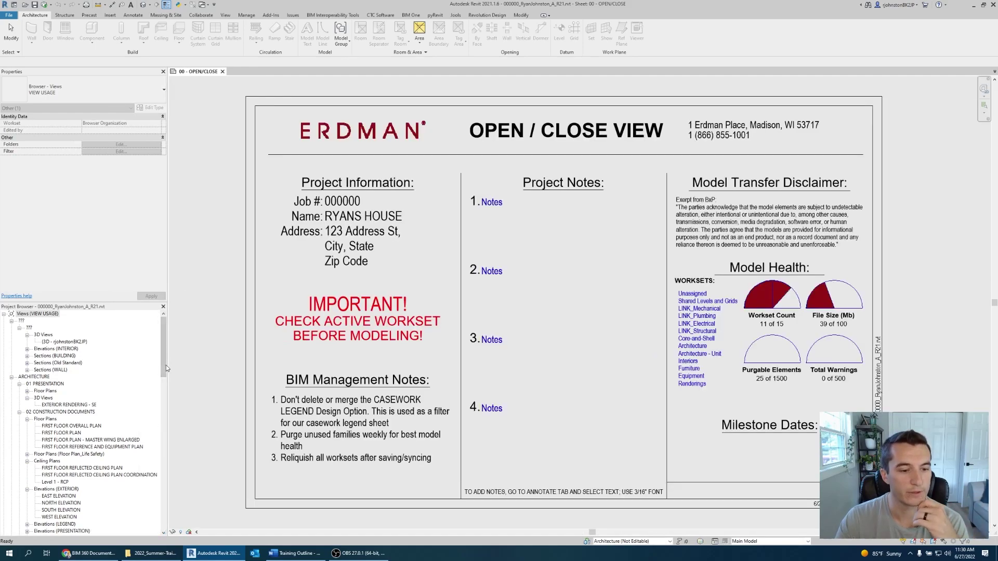
Switch to Word, highlight the Discipline Tabs topic in the Training Outline, and return to Revit
left_click(294, 553)
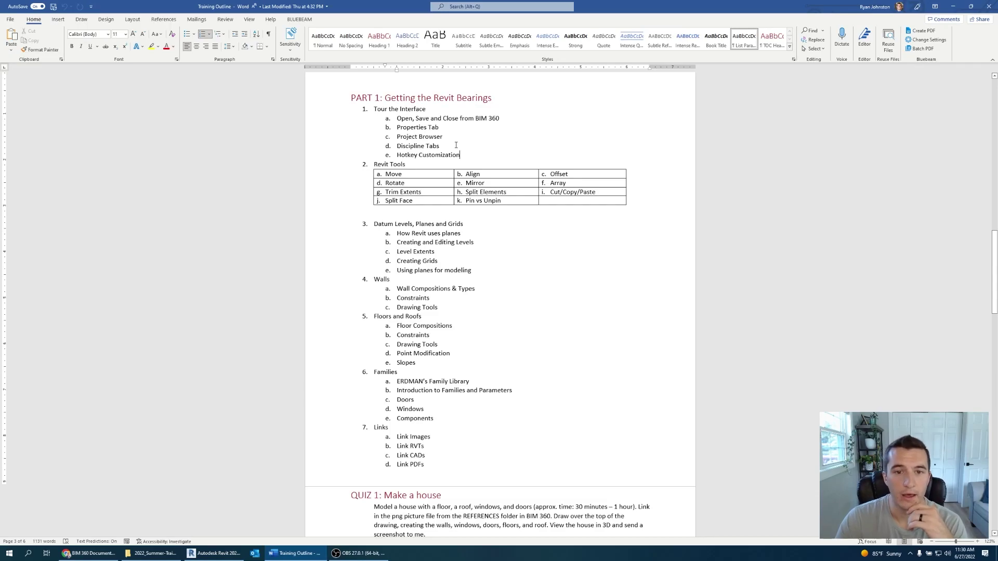
left_click_drag(450, 146, 395, 147)
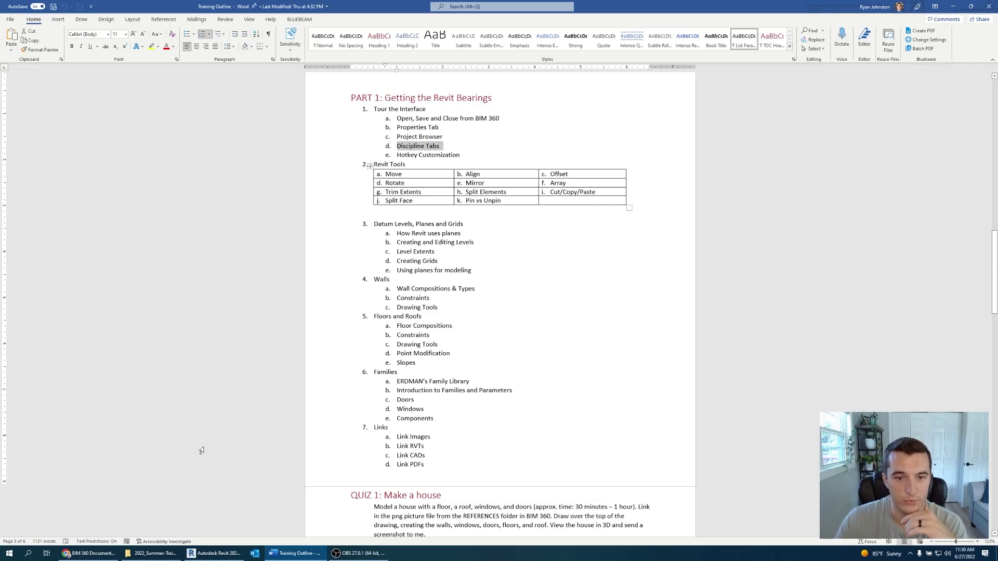
left_click(89, 554)
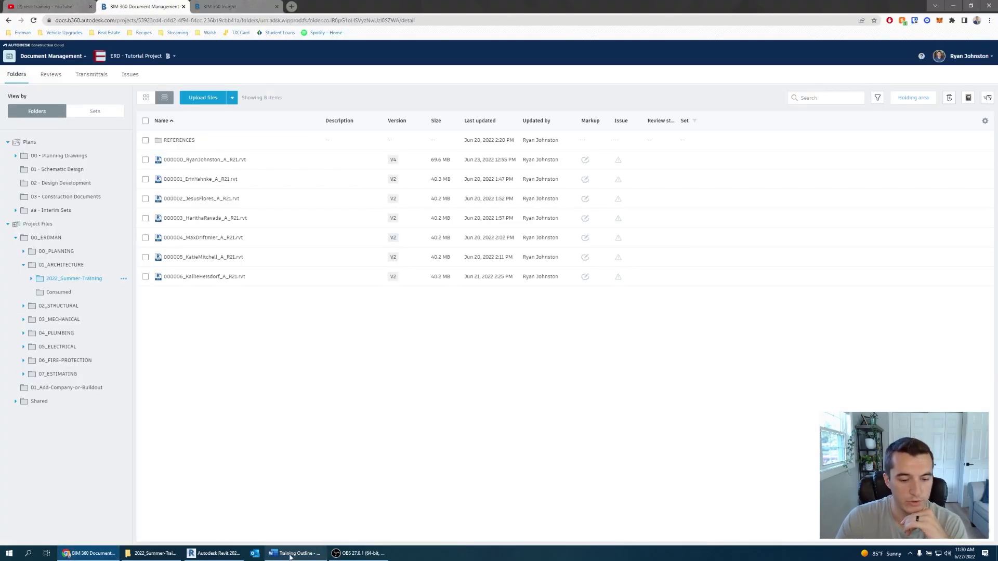
left_click(203, 554)
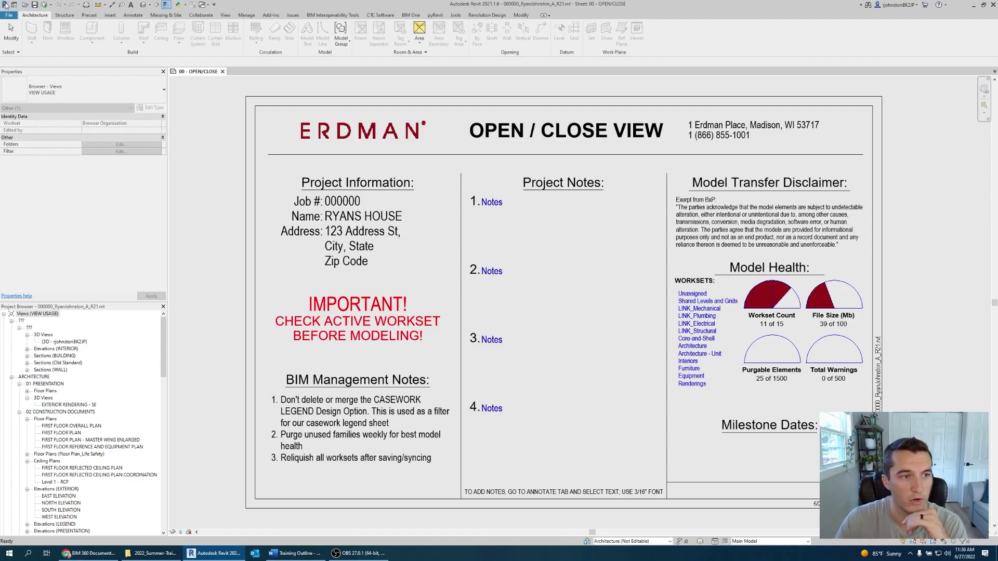
Review the Structure, Precast, Insert, Annotate, Massing & Site and Collaborate tool sets
left_click(64, 15)
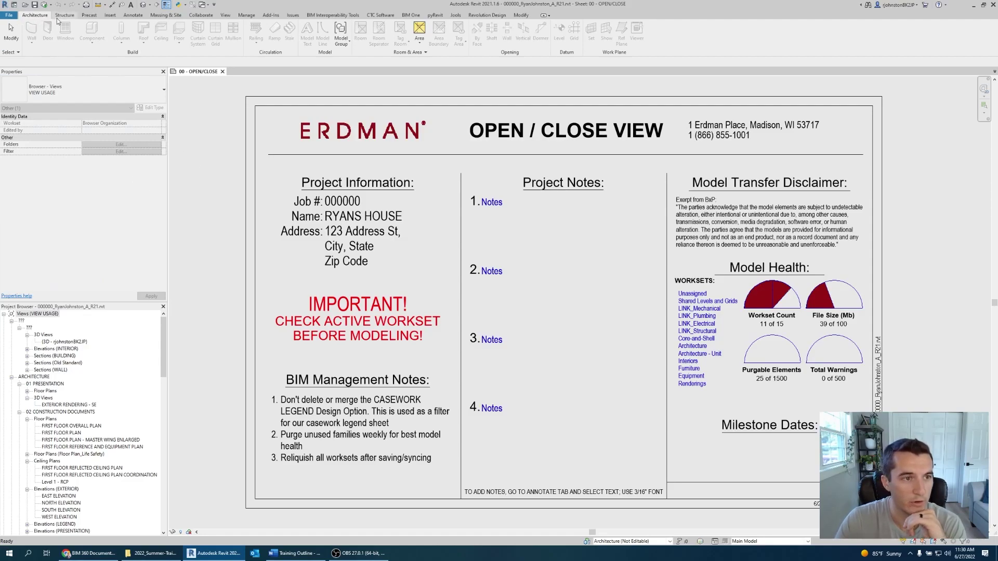
left_click(89, 16)
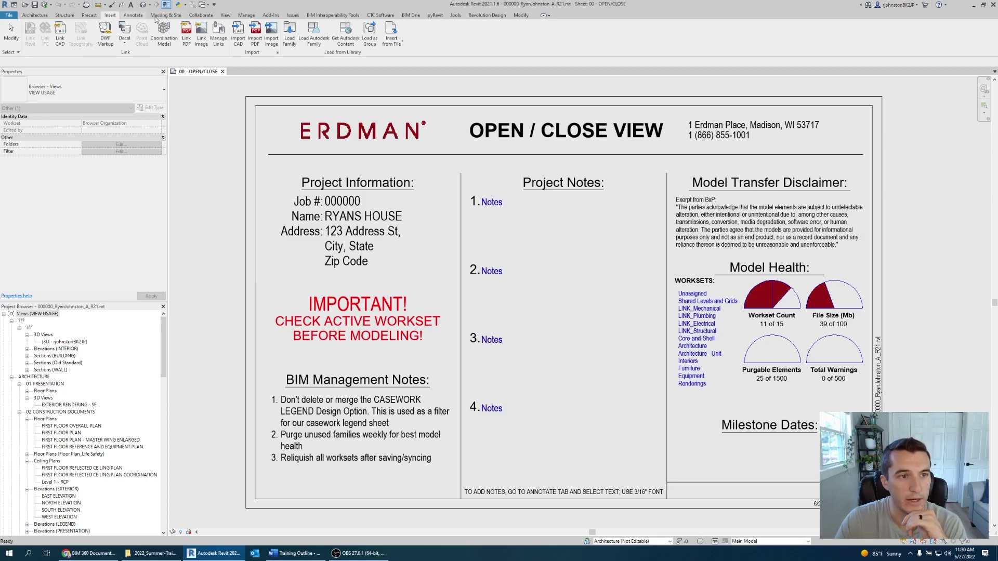
left_click(133, 15)
left_click(173, 16)
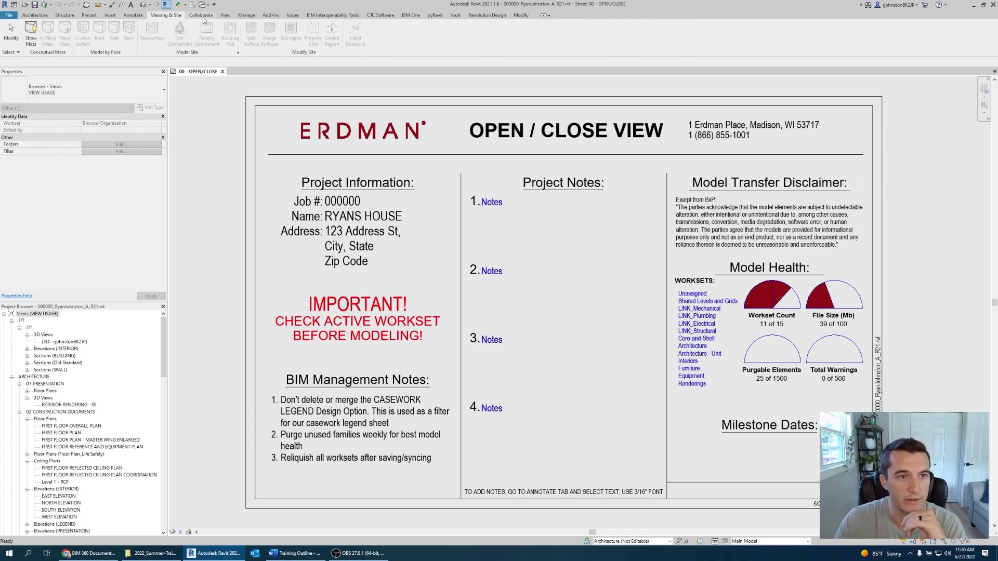
left_click(203, 17)
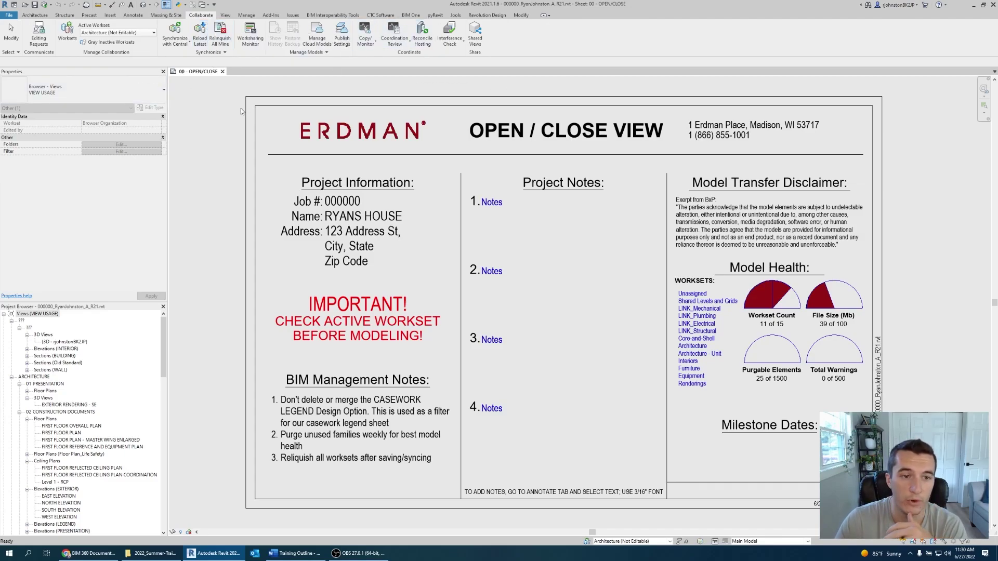
left_click(218, 117)
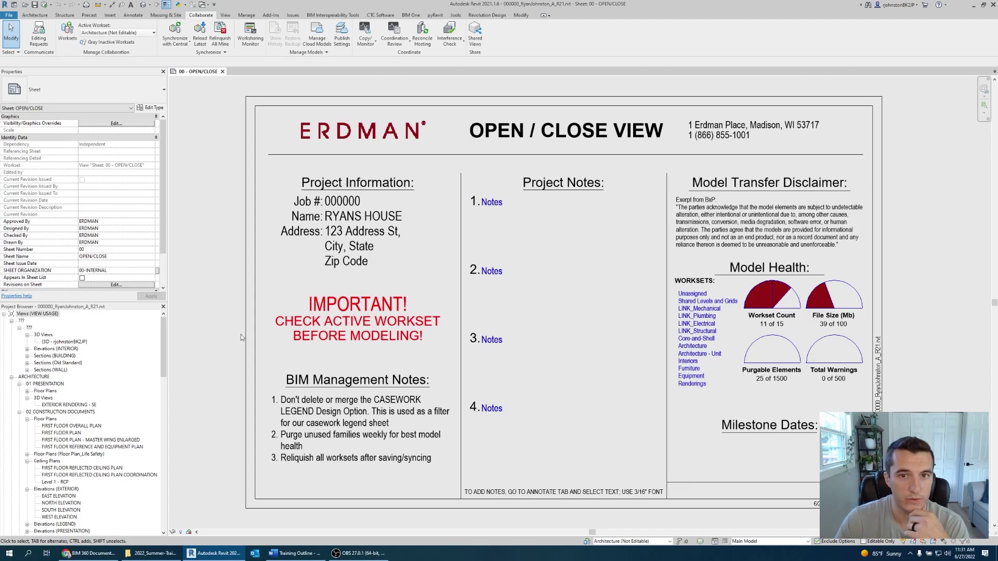
Review the Modify and pyRevit tool sets and return to the Architecture tools
left_click(522, 16)
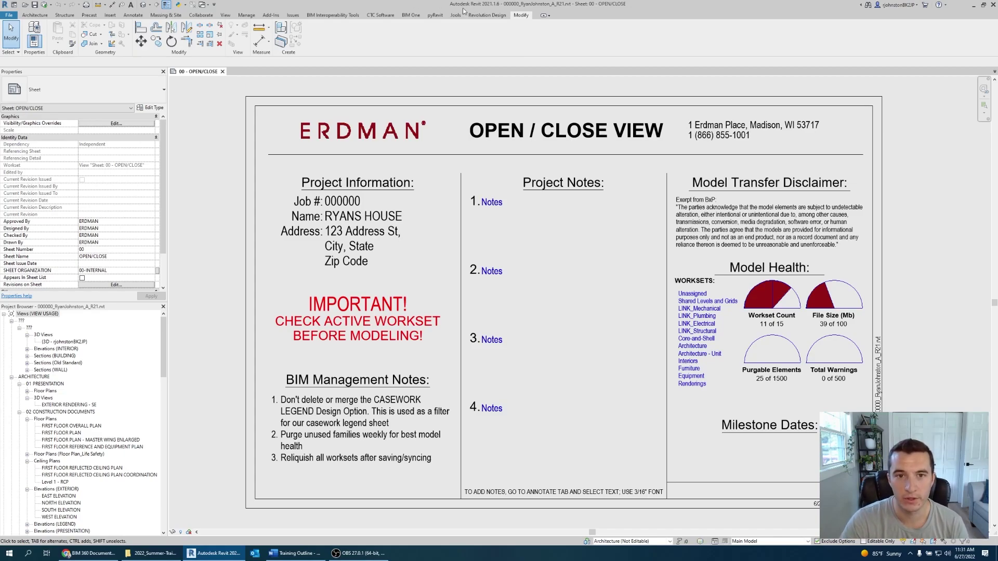
left_click(435, 15)
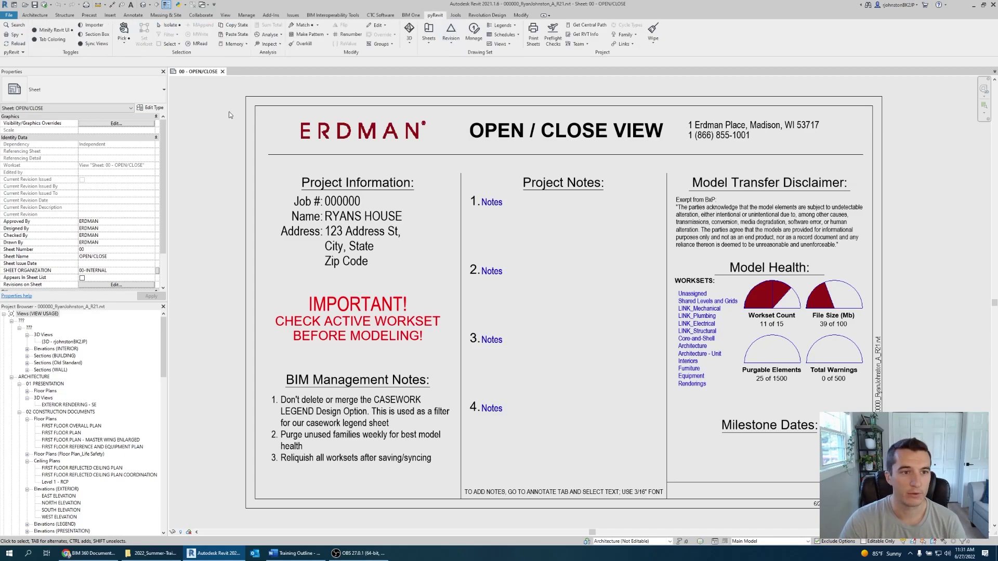
left_click(249, 108)
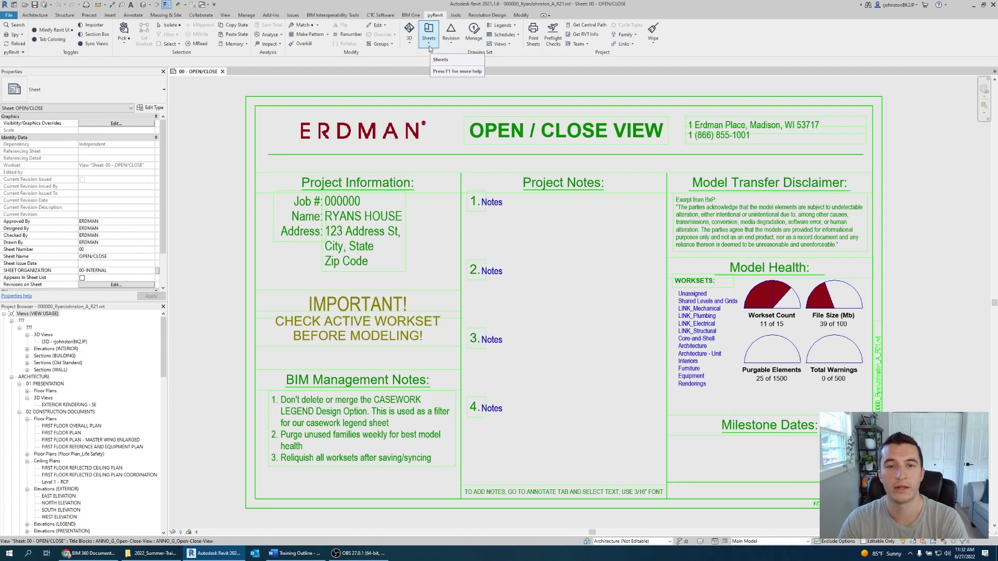
left_click(217, 103)
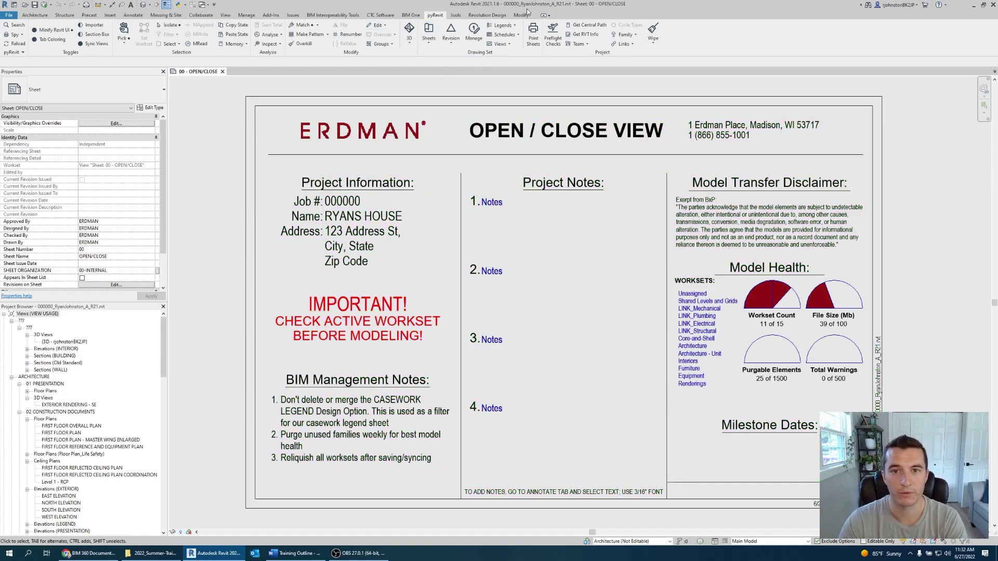
left_click(35, 15)
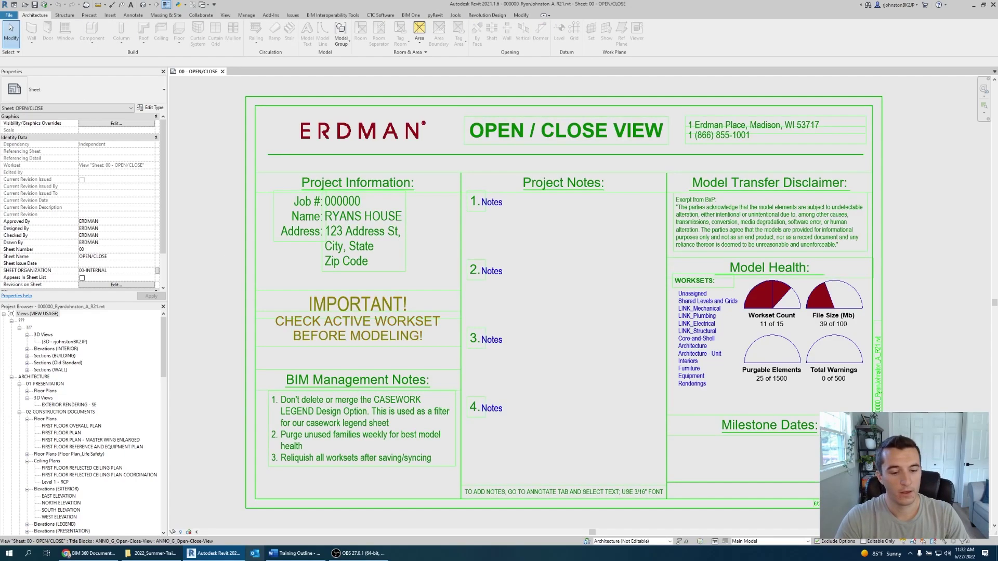
Check the Hotkey Customization topic in Word's Training Outline, and return to Revit to show the Modify tools
left_click(295, 553)
left_click_drag(461, 155, 416, 161)
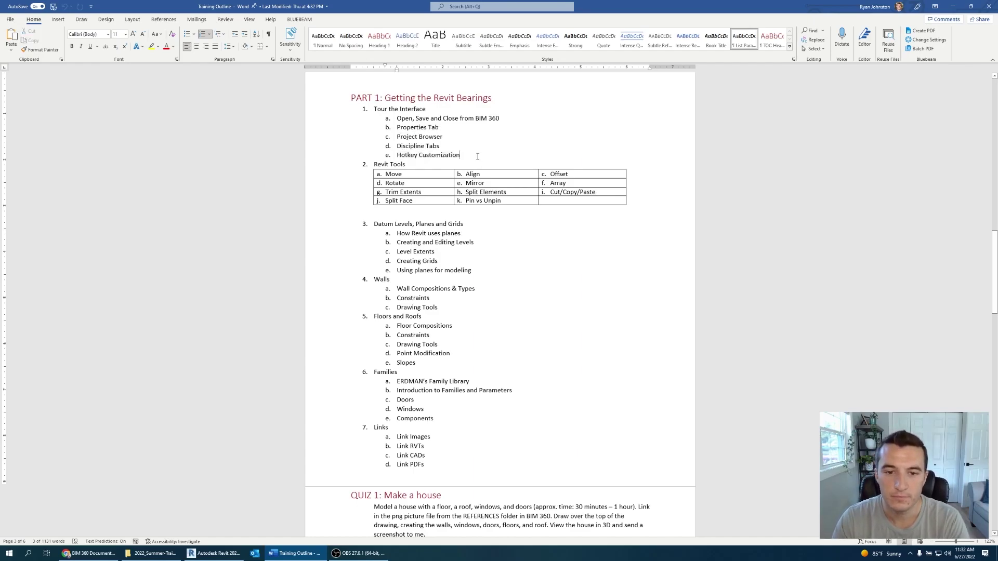
left_click(478, 156)
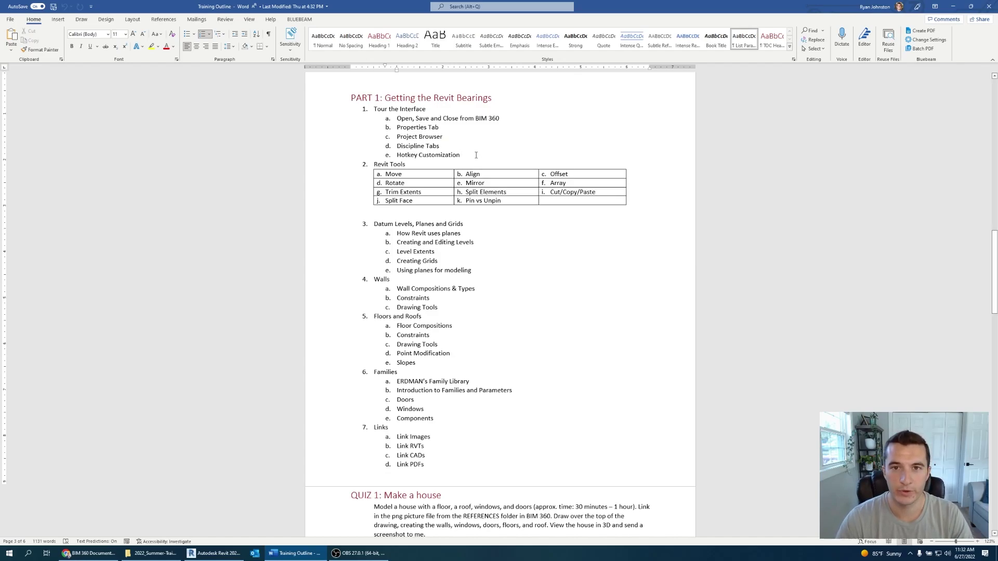
key("alt+Tab")
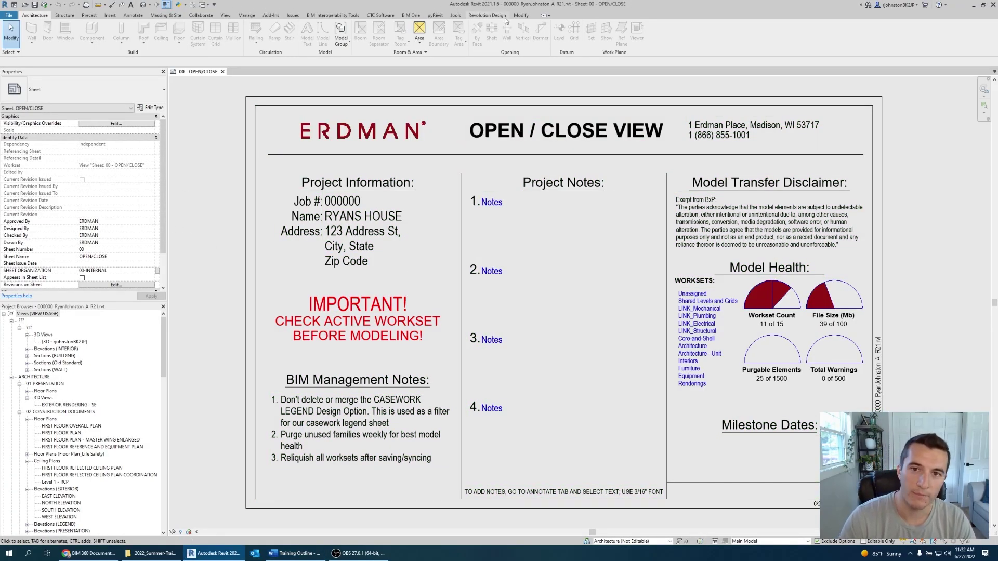
left_click(521, 14)
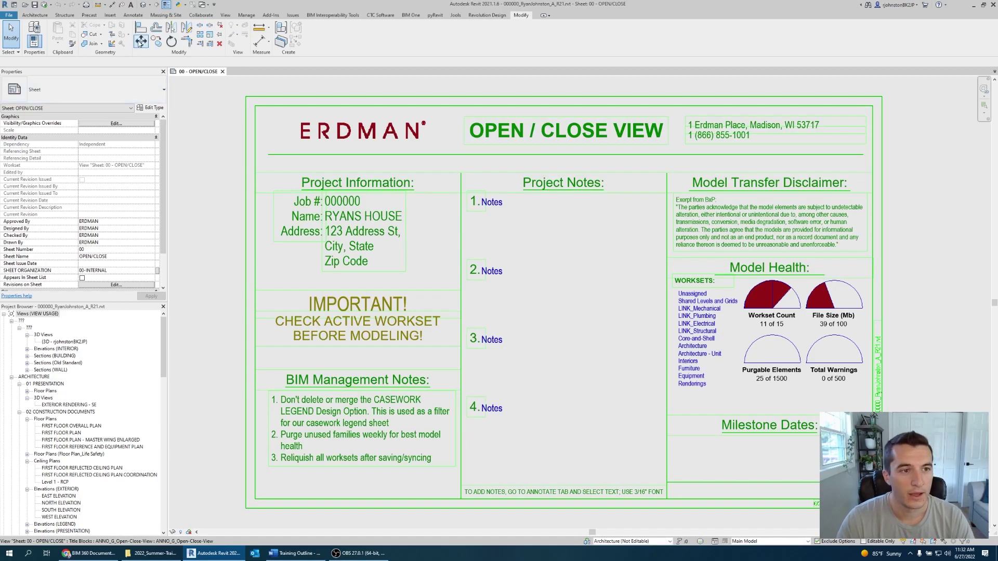